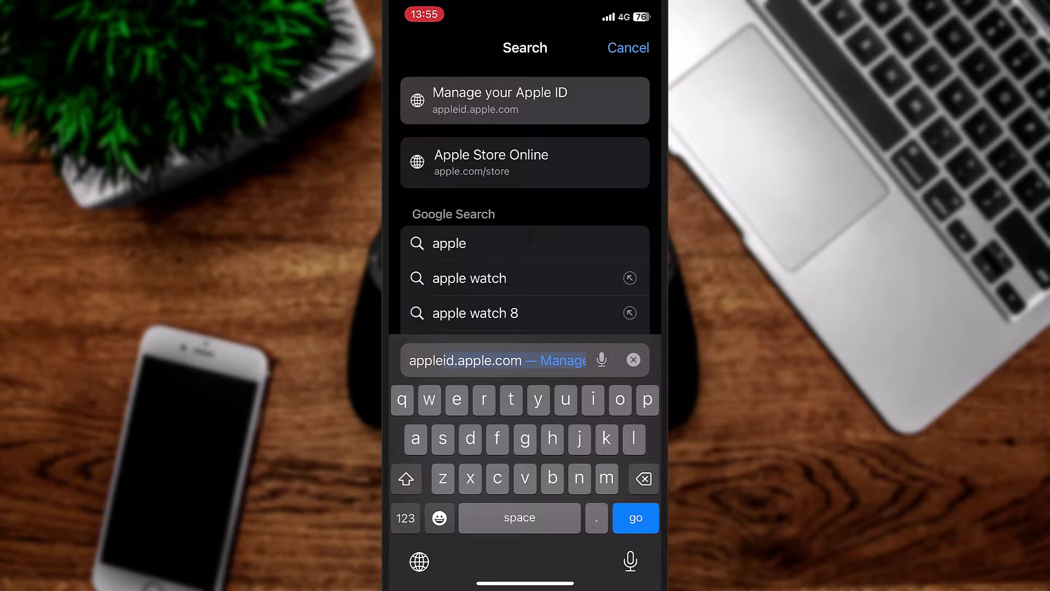
# Load the Create Your Apple ID form at appleid.apple.com, scroll through it, then return home
pyautogui.press('Return')
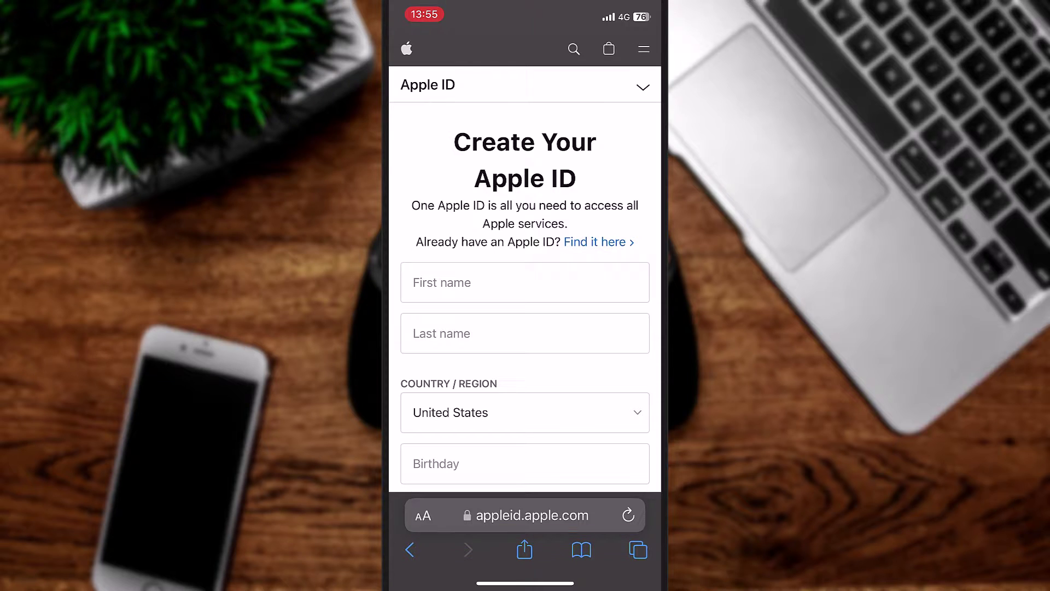
pyautogui.scroll(-3, 525, 262)
pyautogui.scroll(-4, 526, 263)
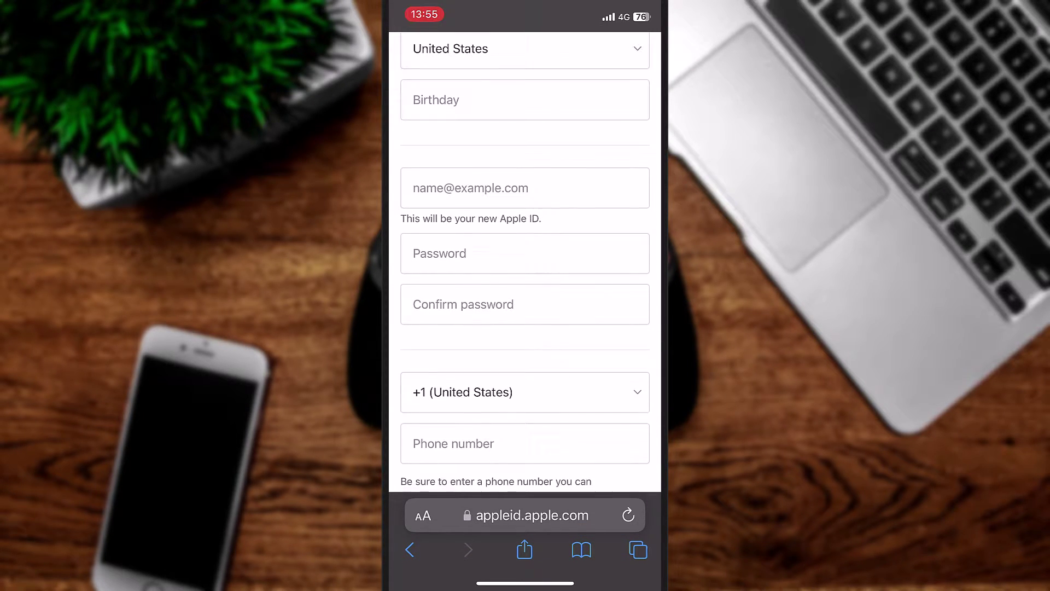
pyautogui.scroll(-3, 526, 262)
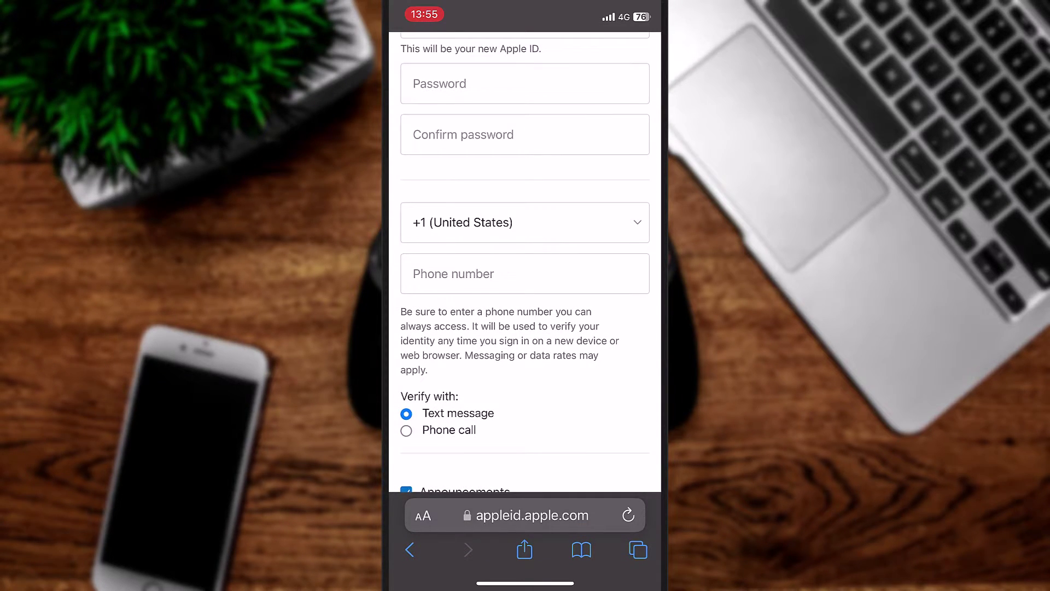
pyautogui.moveTo(525, 583); pyautogui.dragTo(525, 328)
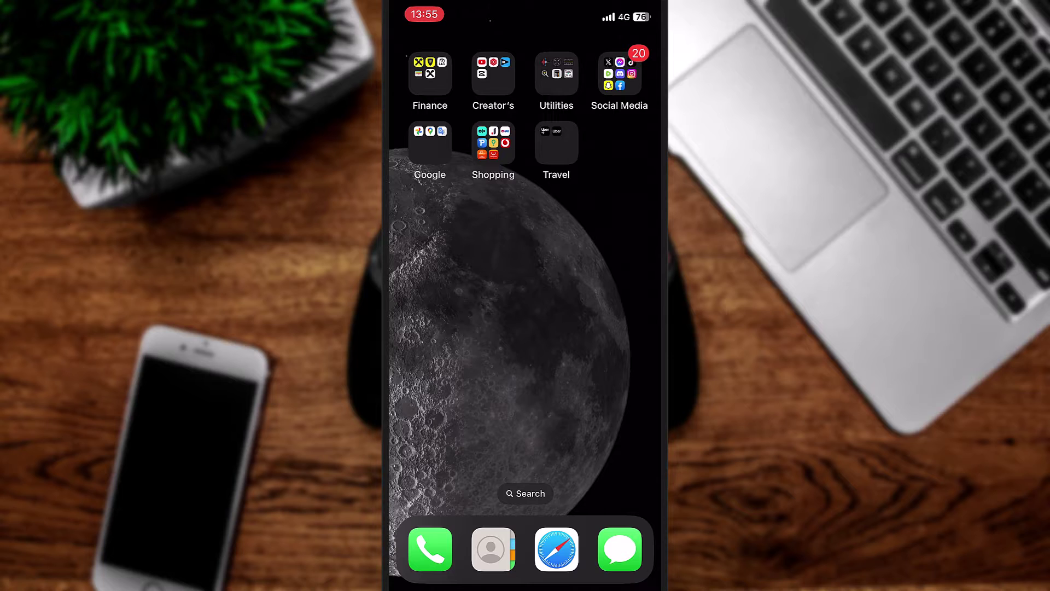
# Open the Apple ID account page in the Settings app
pyautogui.moveTo(438, 274); pyautogui.dragTo(613, 274)
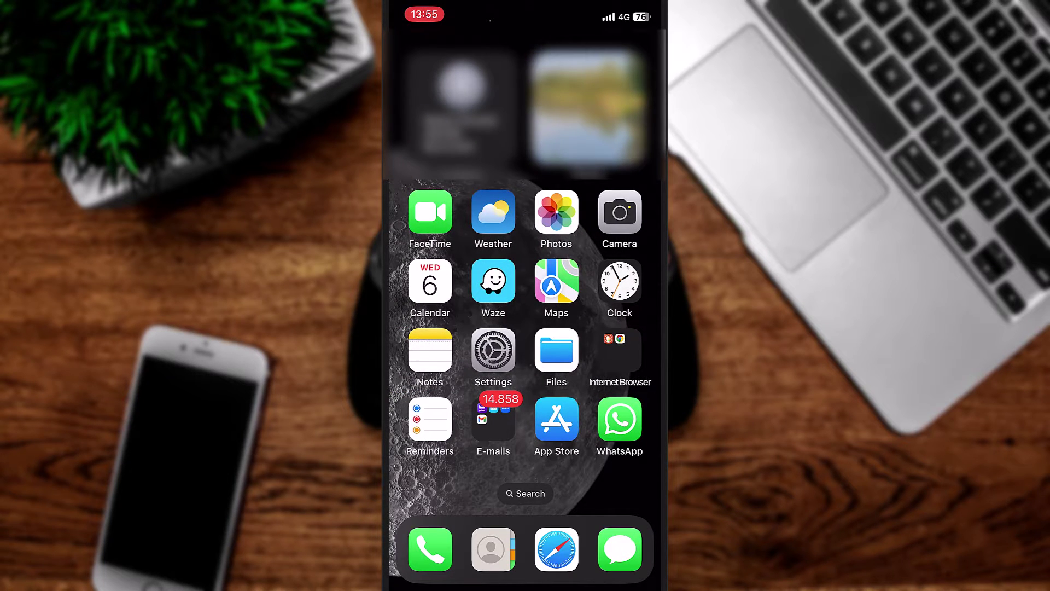
pyautogui.click(493, 350)
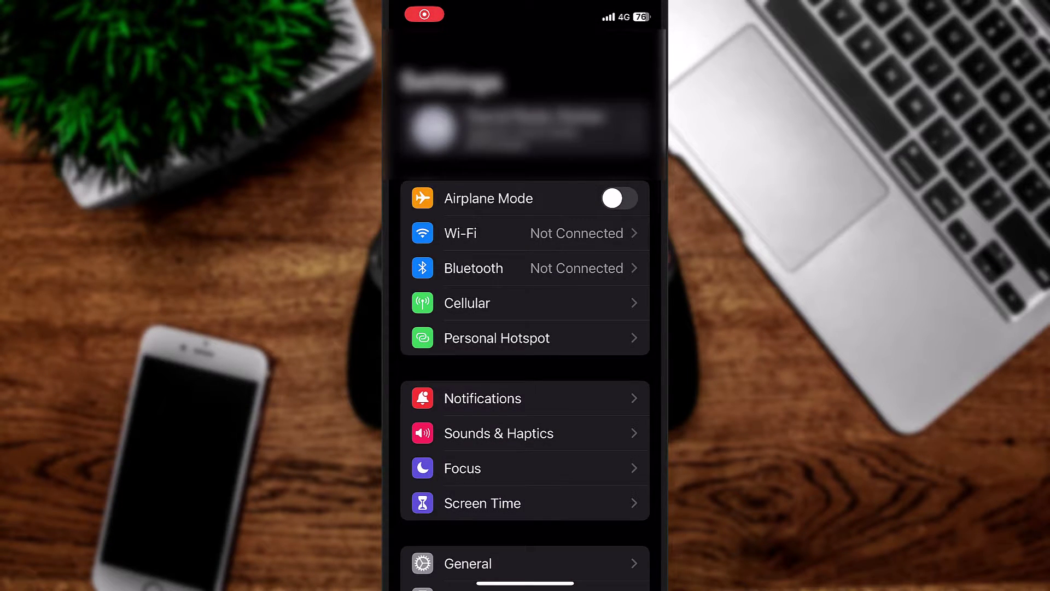
pyautogui.click(525, 129)
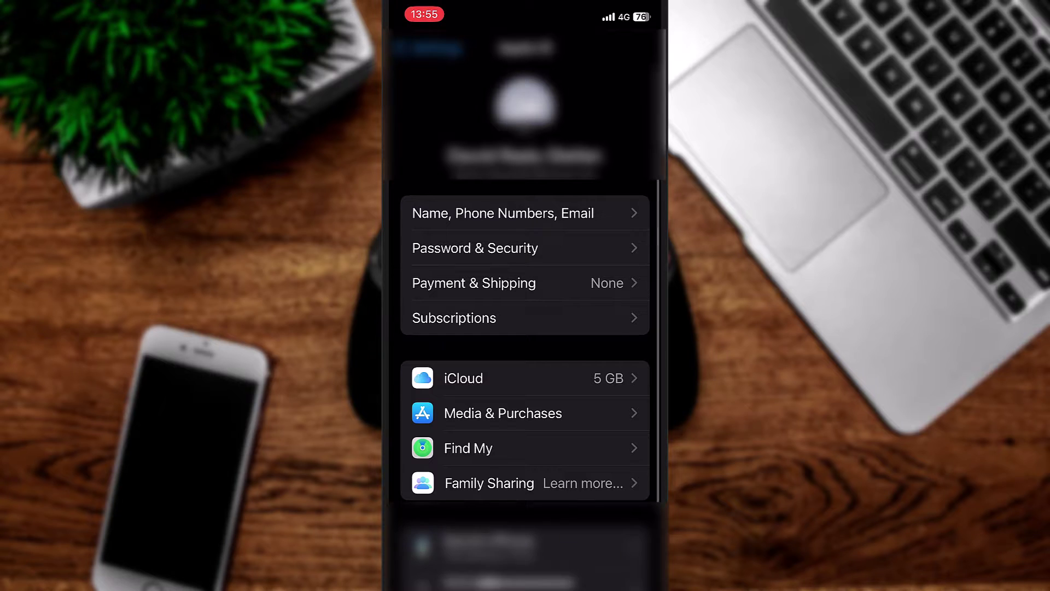
# Sign out of the Apple ID using its password, turning off Find My iPhone and keeping data copies
pyautogui.scroll(-5, 525, 328)
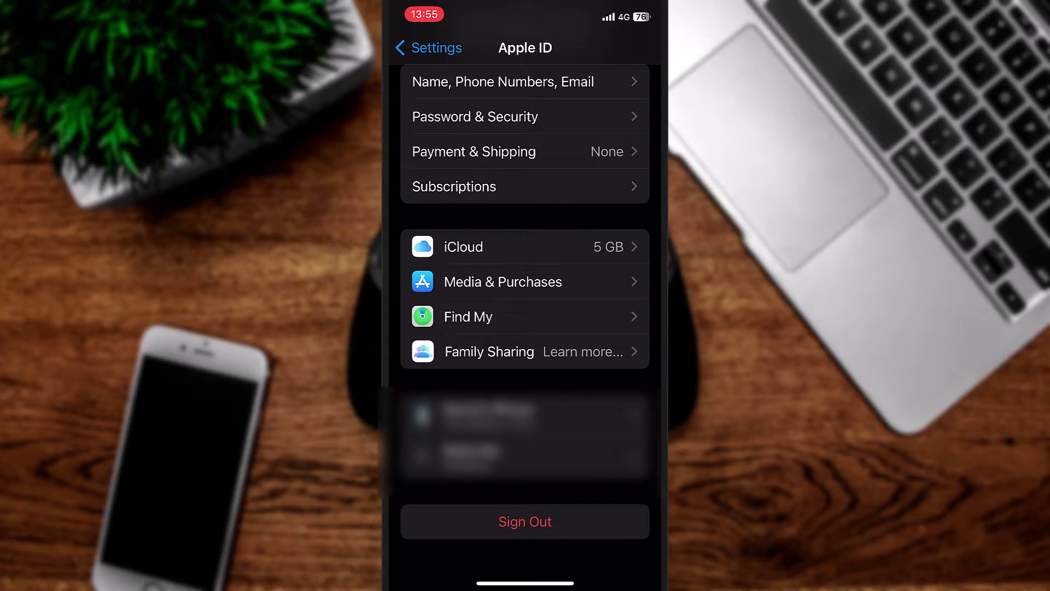
pyautogui.click(525, 521)
pyautogui.write('password')
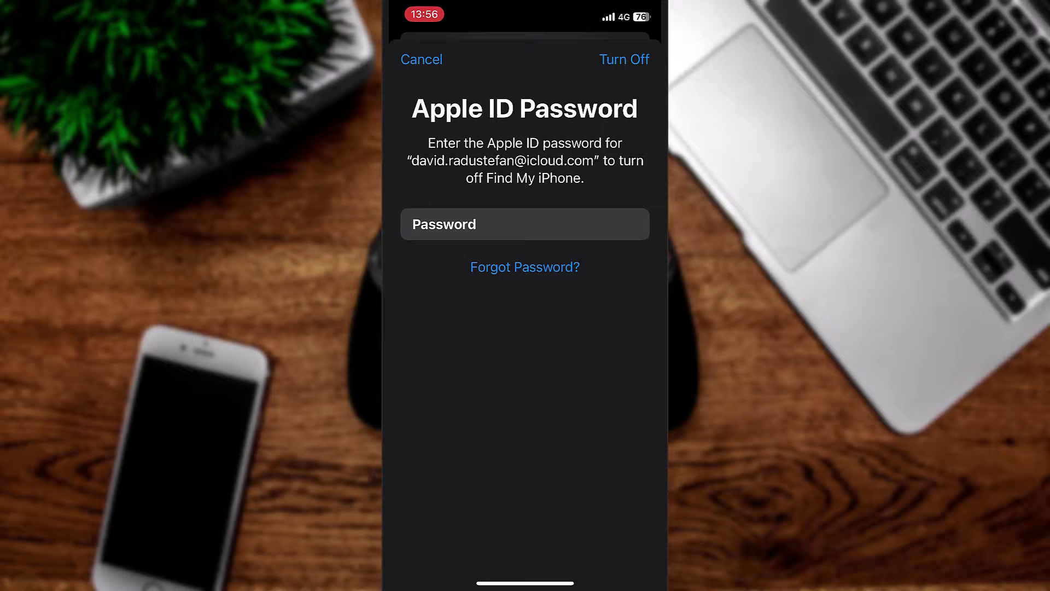
pyautogui.click(624, 59)
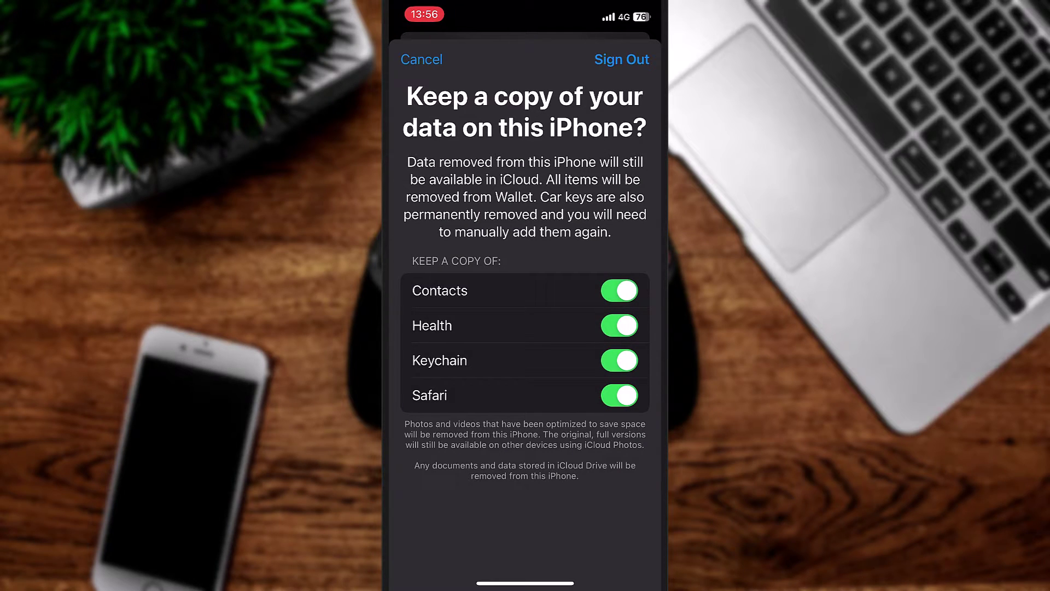
pyautogui.click(622, 59)
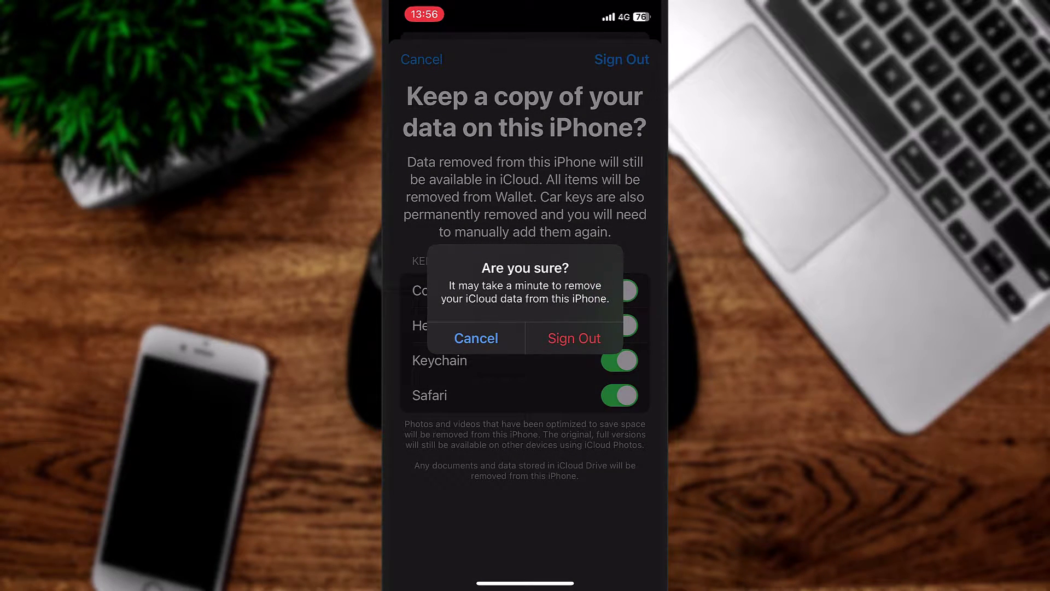
pyautogui.click(574, 338)
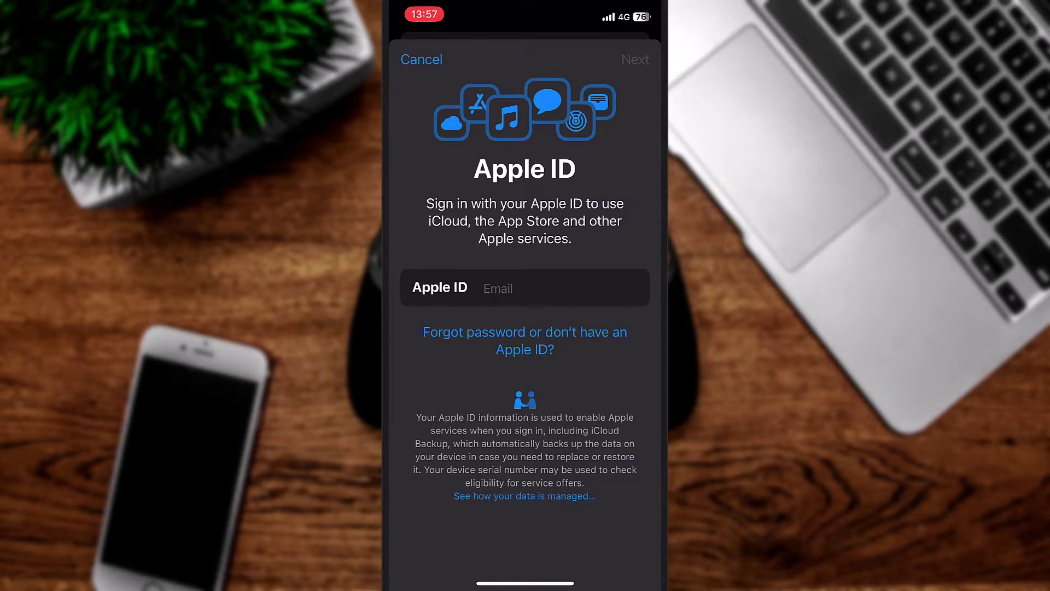
# Start a new Apple ID with first name Lightx and last name TechSupport
pyautogui.click(525, 332)
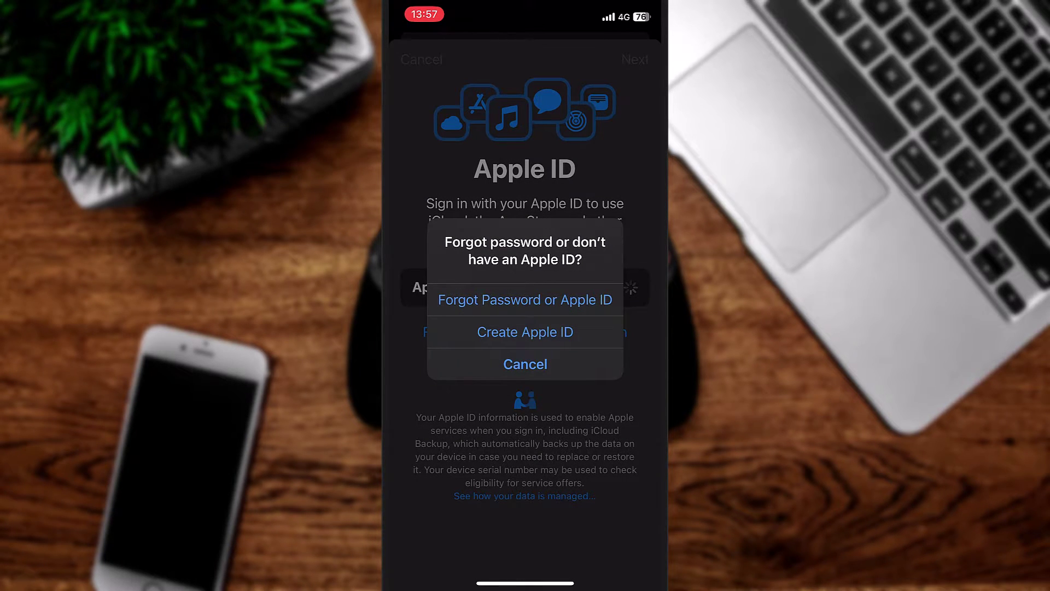
pyautogui.click(525, 364)
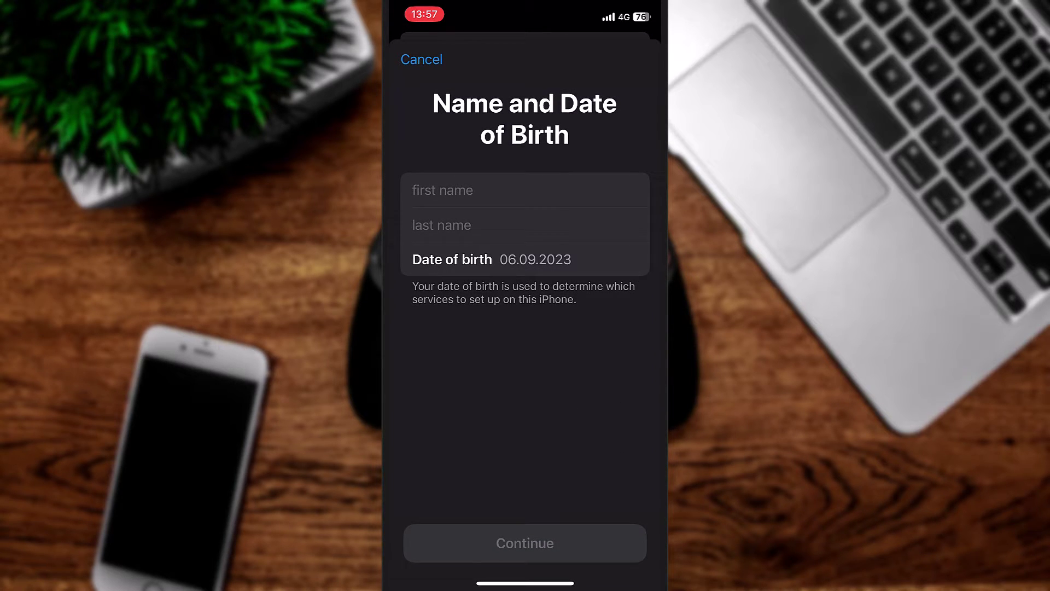
pyautogui.write('Lig')
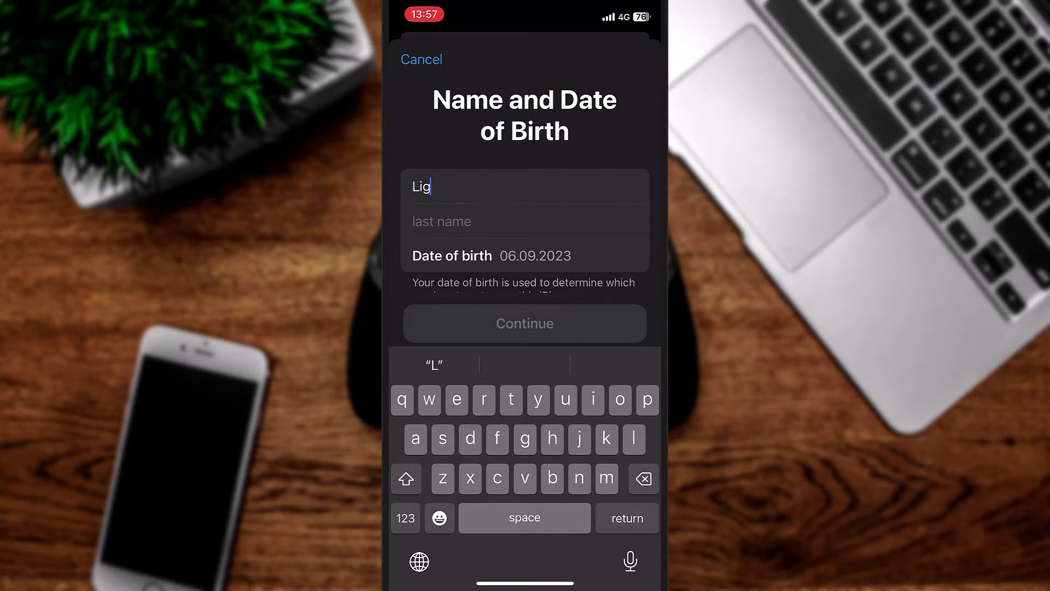
pyautogui.write('htx')
pyautogui.press('Return')
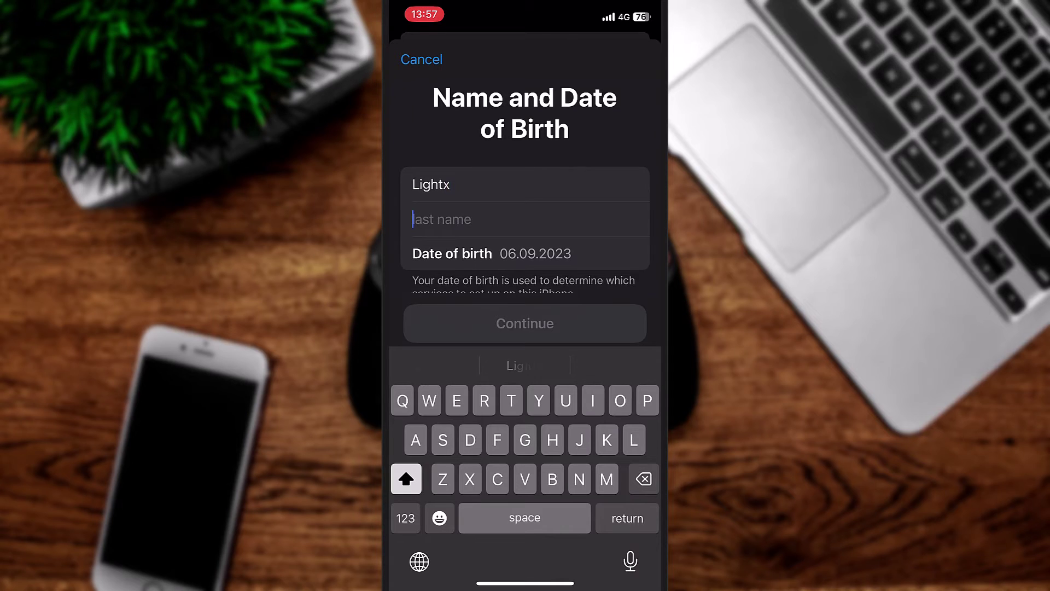
pyautogui.write('Tech')
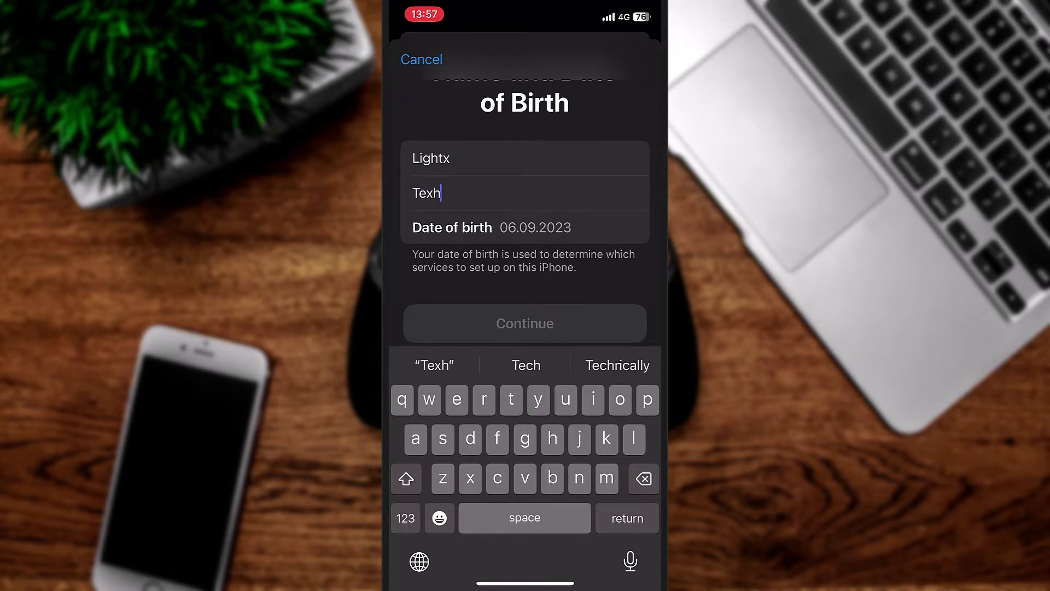
pyautogui.write('Supp')
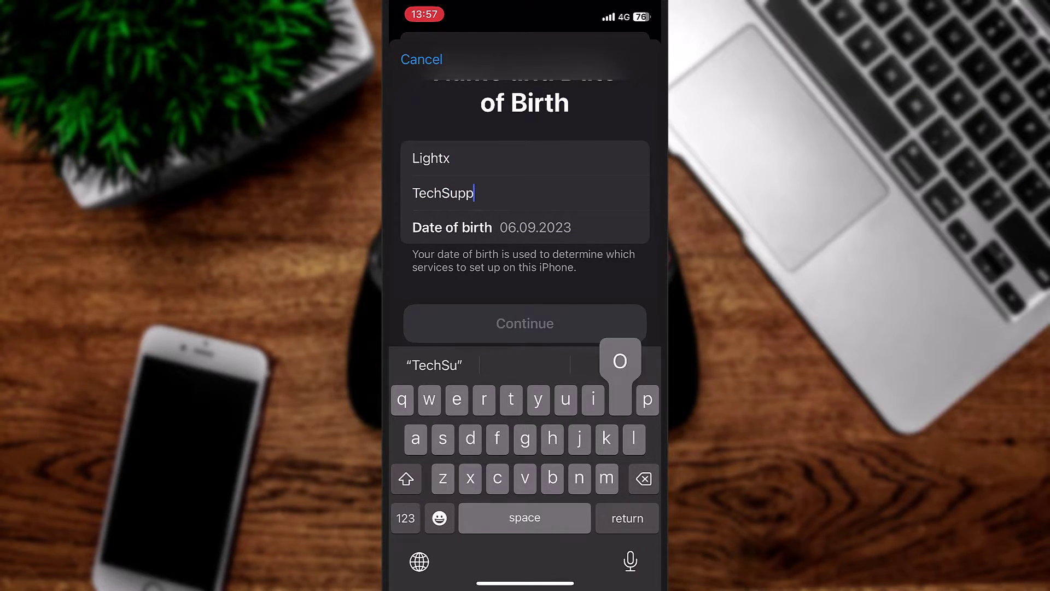
pyautogui.write('ort')
pyautogui.press('Return')
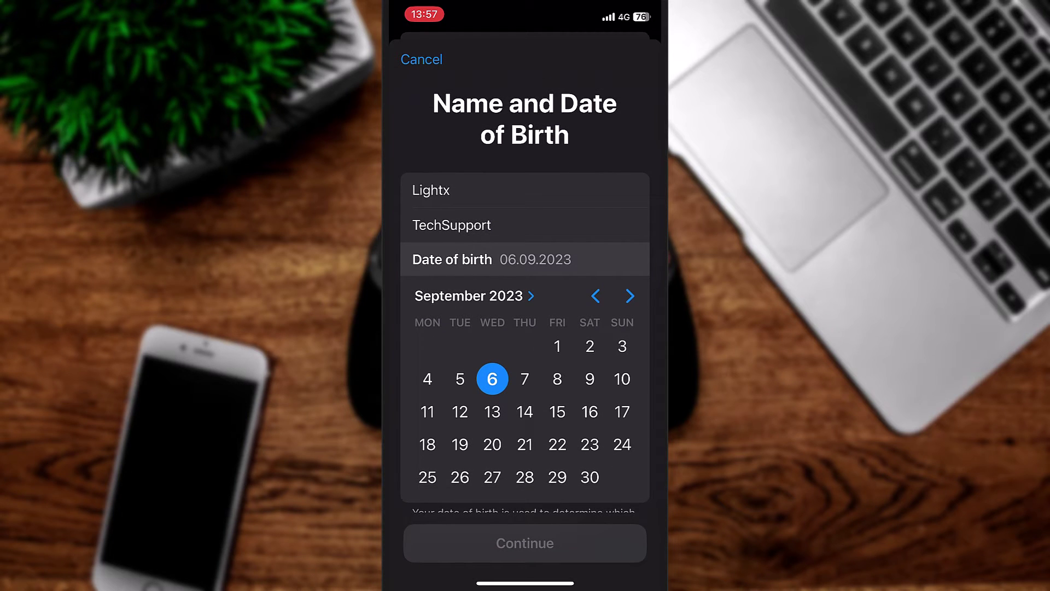
# Set the birth date to September 2000 and continue to the email step
pyautogui.click(473, 296)
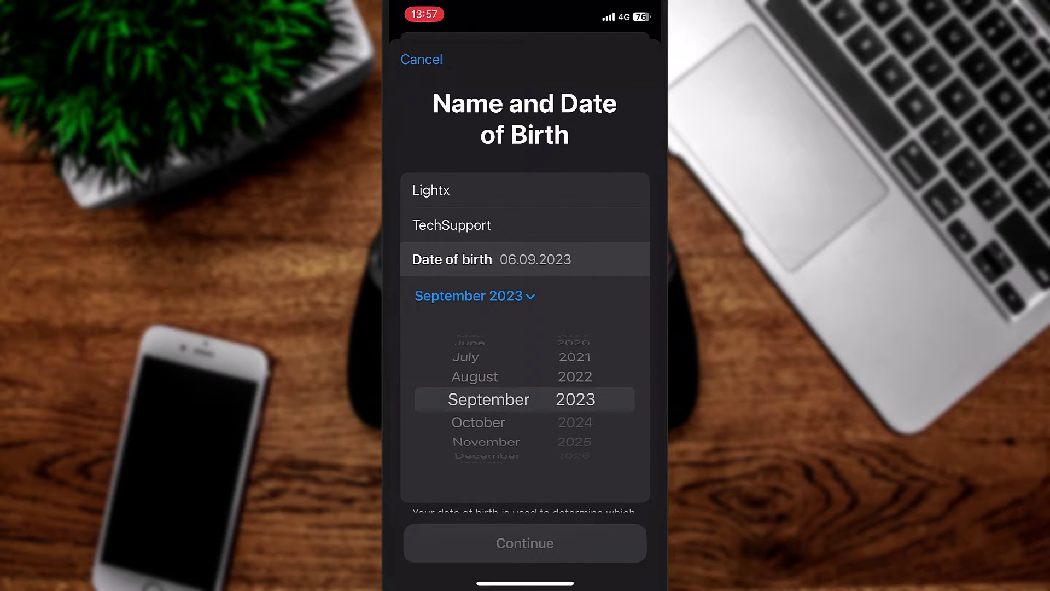
pyautogui.scroll(10, 575, 400)
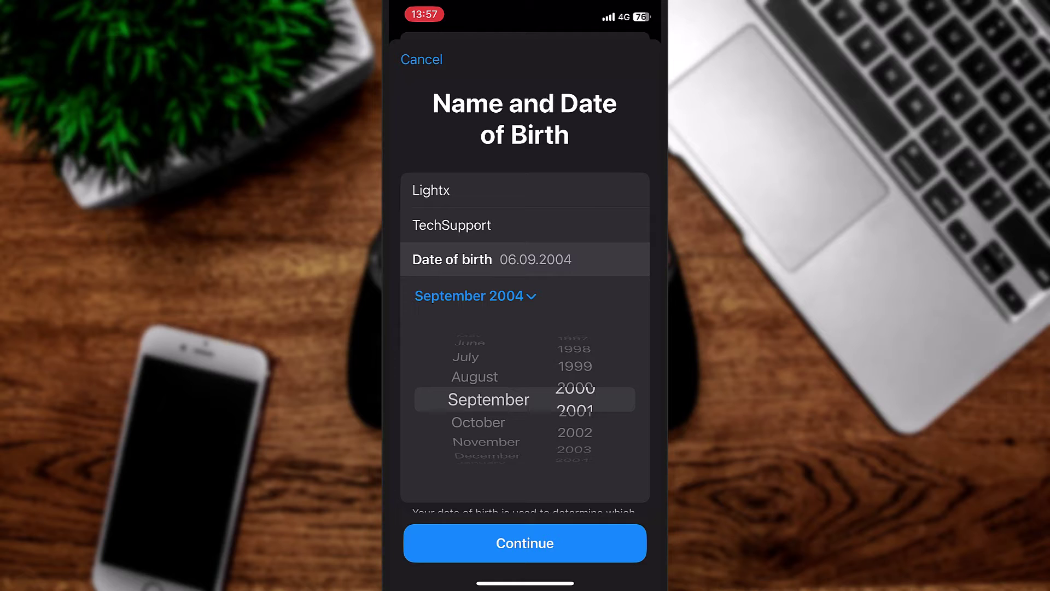
pyautogui.click(525, 544)
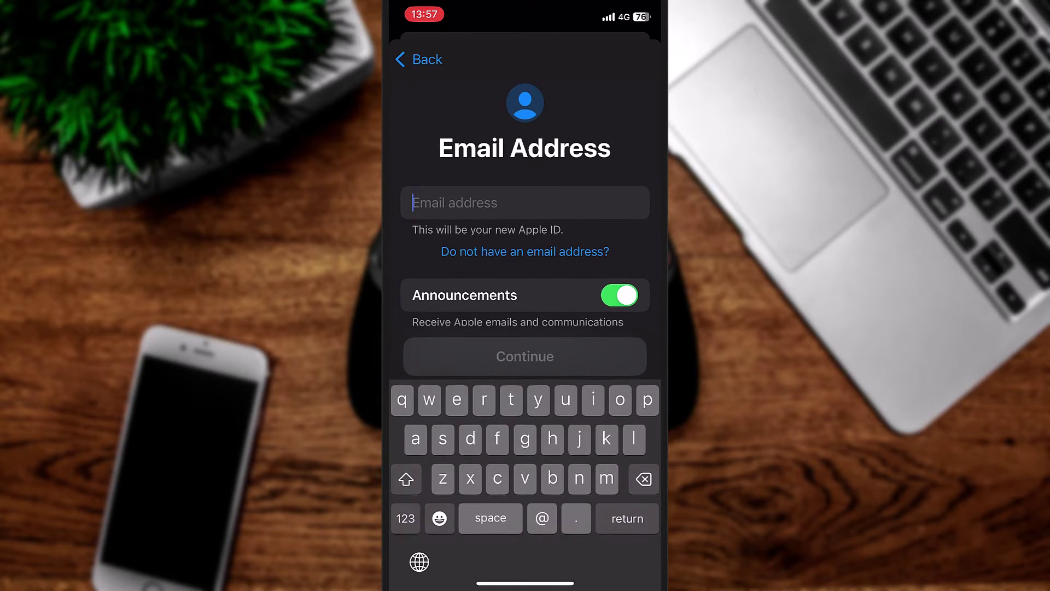
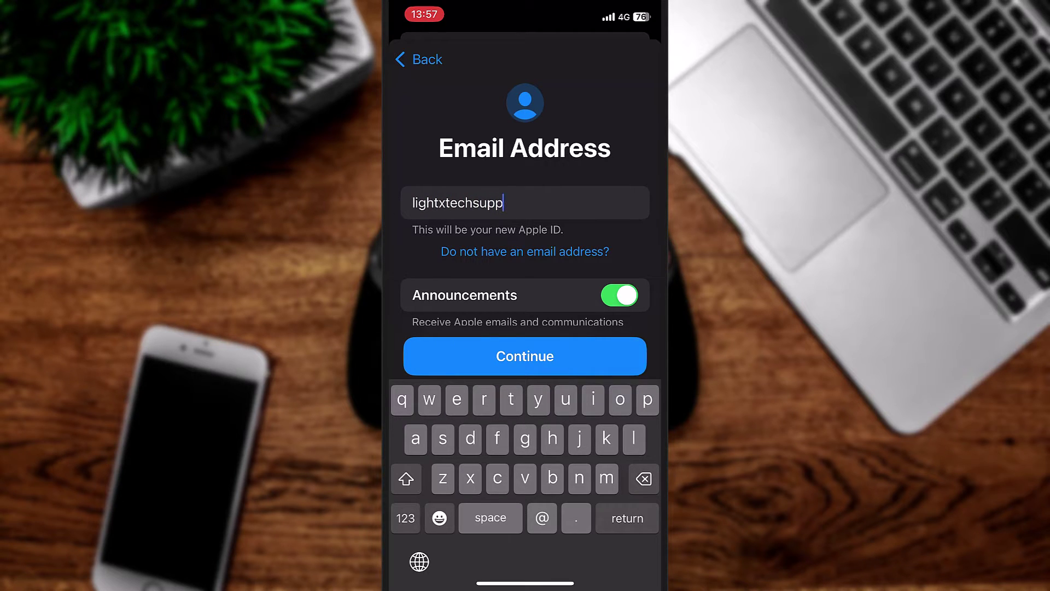
pyautogui.click(525, 356)
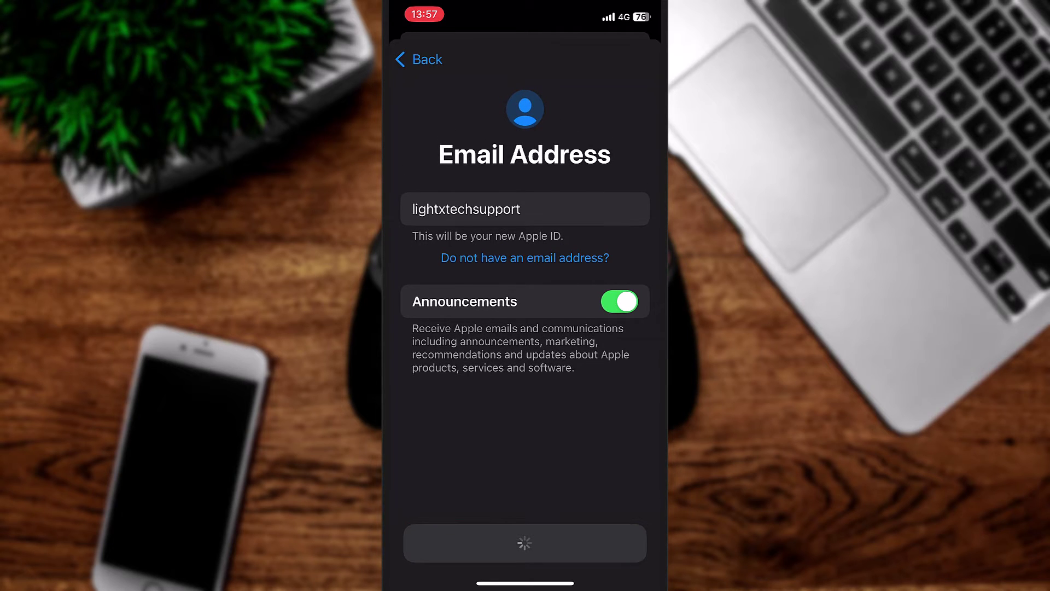
pyautogui.click(525, 336)
pyautogui.write('port')
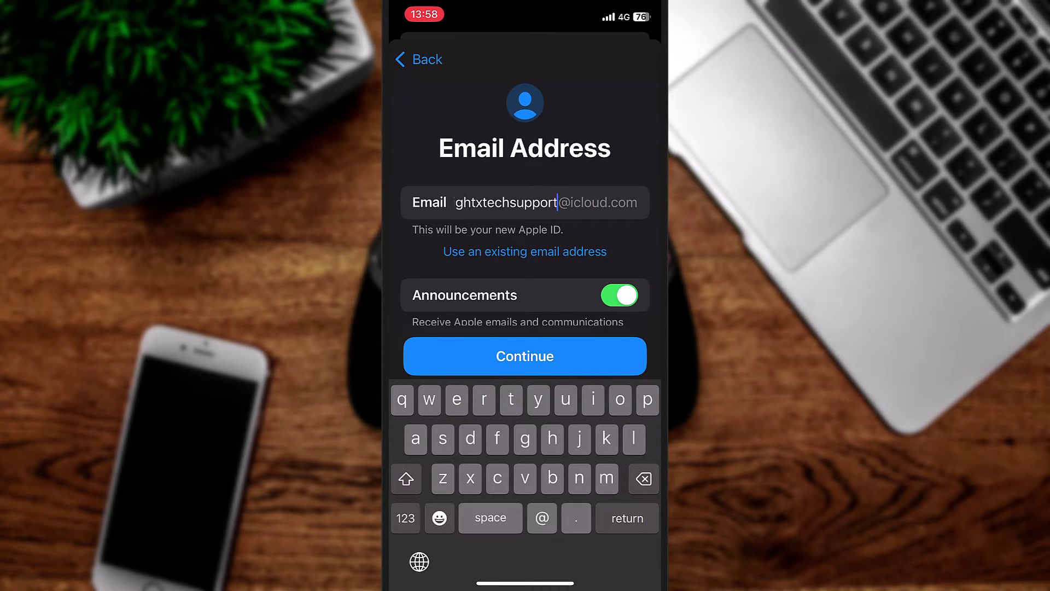
pyautogui.click(557, 202)
pyautogui.click(525, 356)
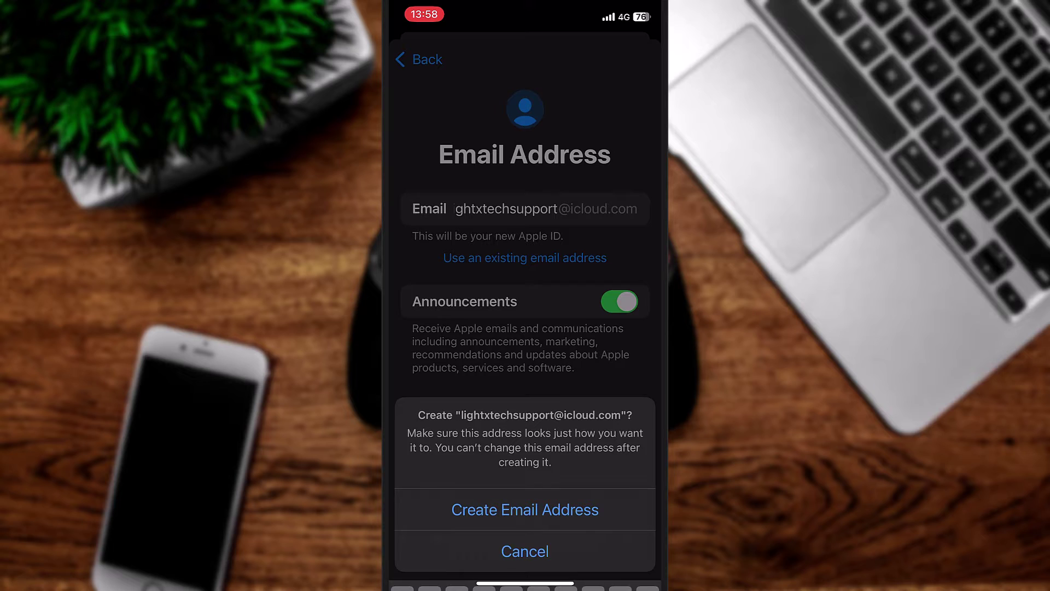
pyautogui.click(525, 504)
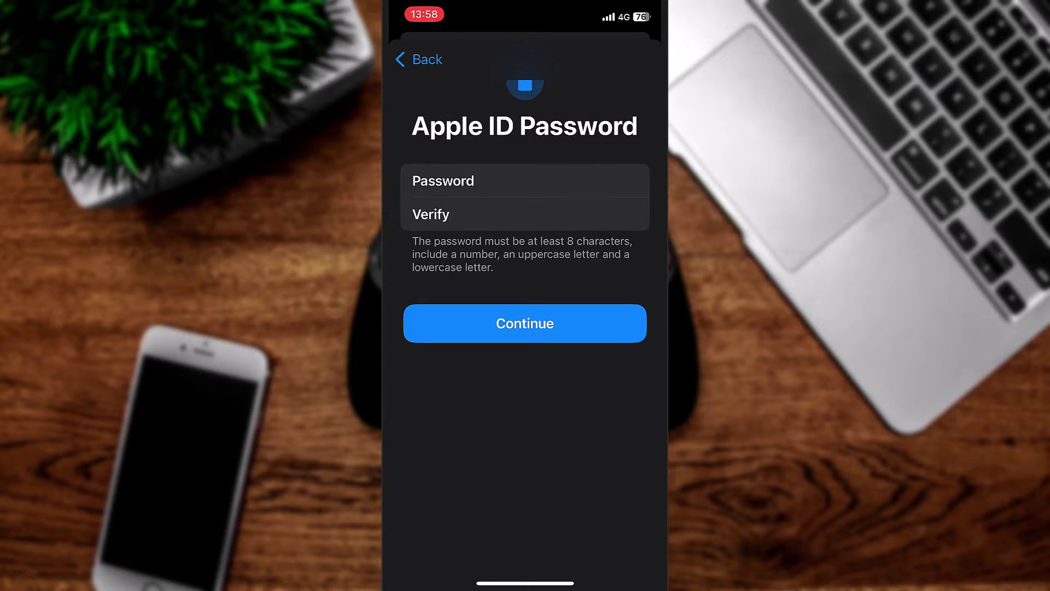
# Submit the Apple ID password and switch the phone country code to +1 (United States)
pyautogui.press('Return')
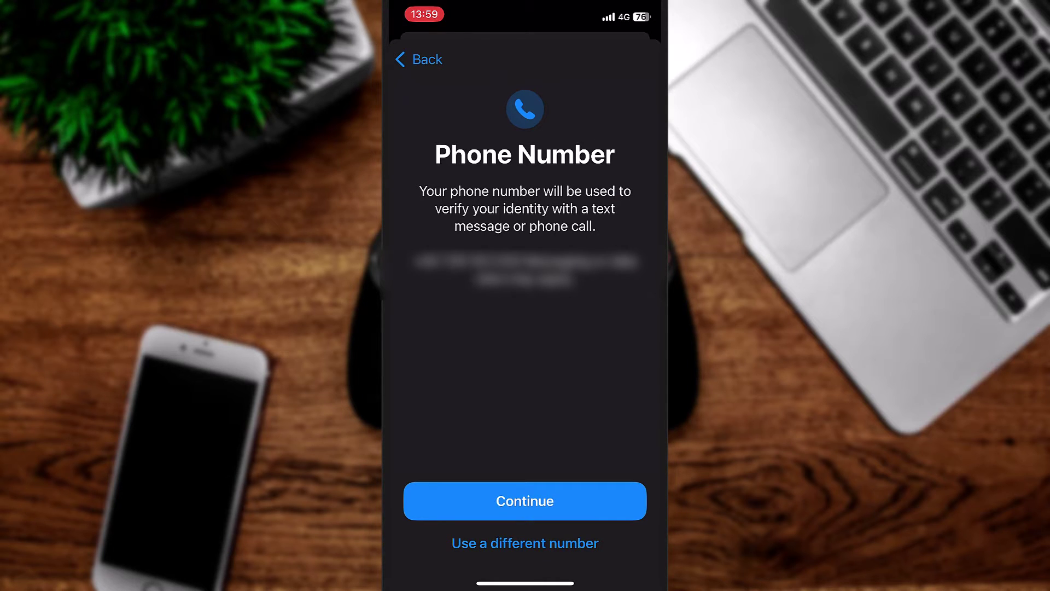
pyautogui.click(525, 543)
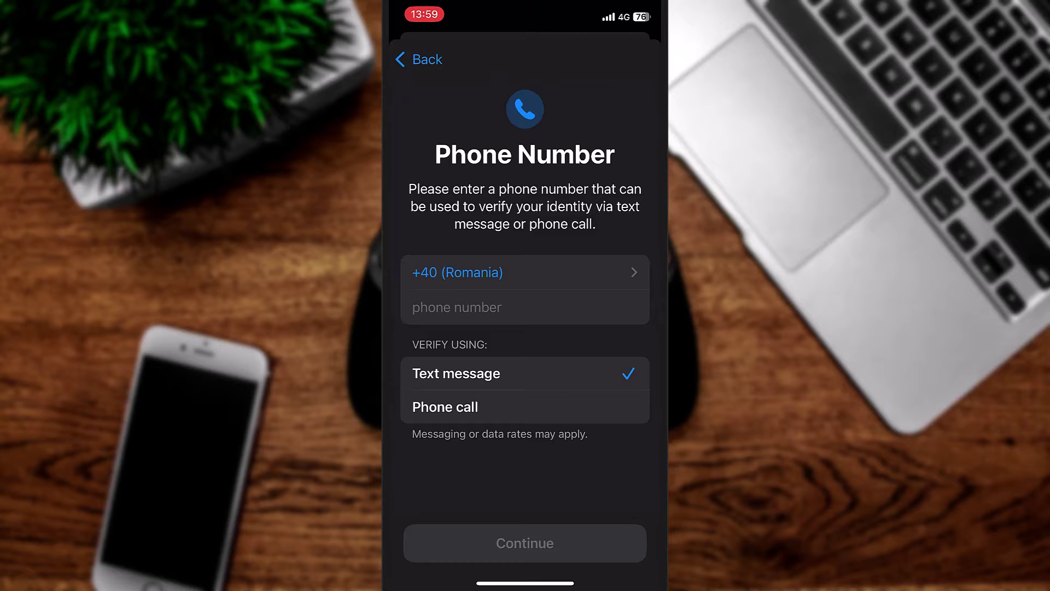
pyautogui.click(465, 335)
pyautogui.scroll(-5, 525, 328)
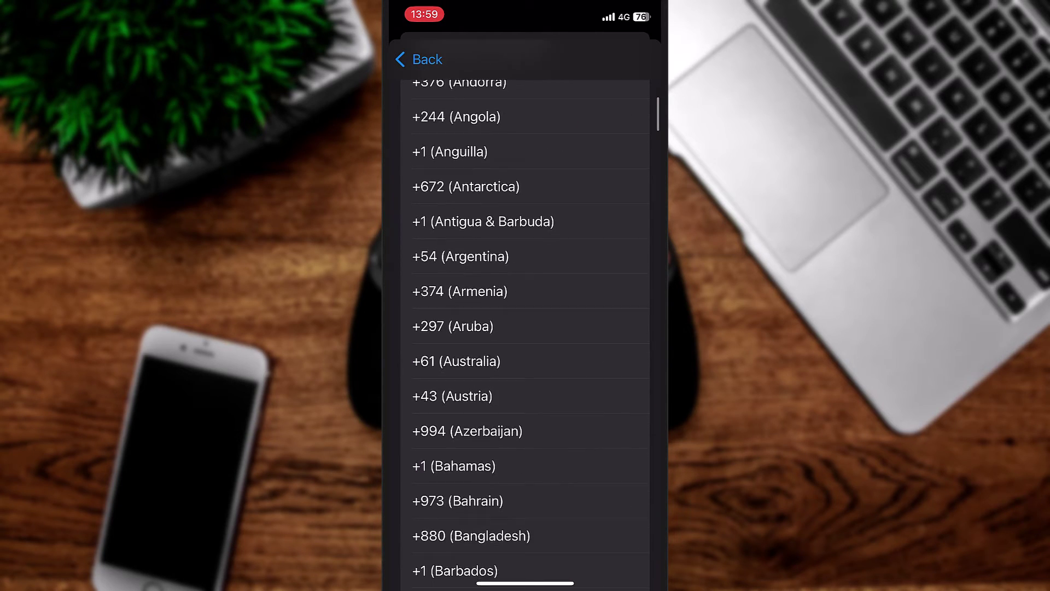
pyautogui.scroll(-5, 525, 328)
pyautogui.scroll(-10, 525, 328)
pyautogui.scroll(-15, 525, 328)
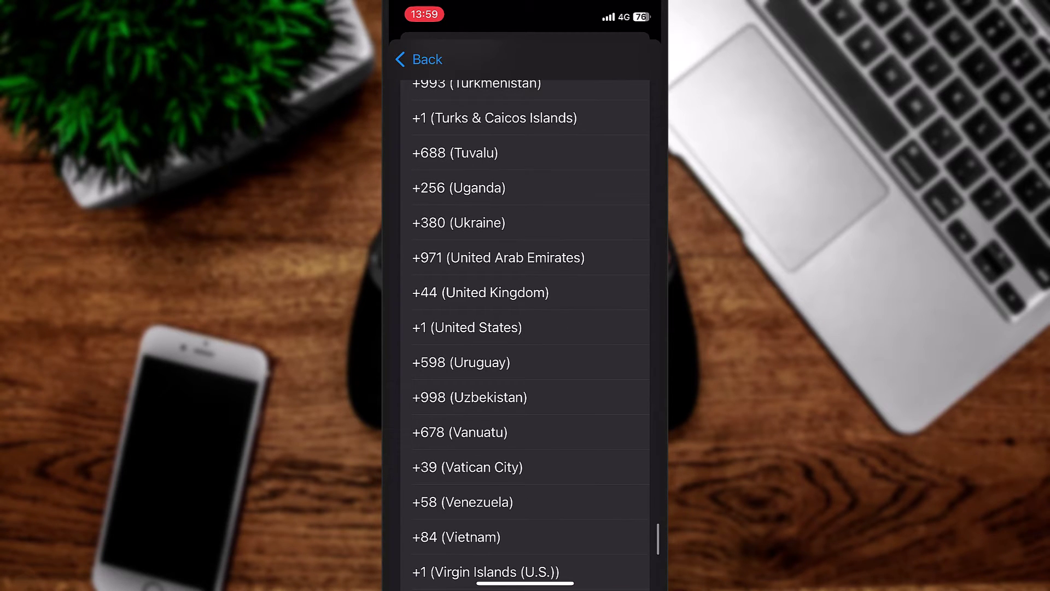
pyautogui.click(465, 326)
# Enter the phone number and submit it for verification
pyautogui.click(457, 307)
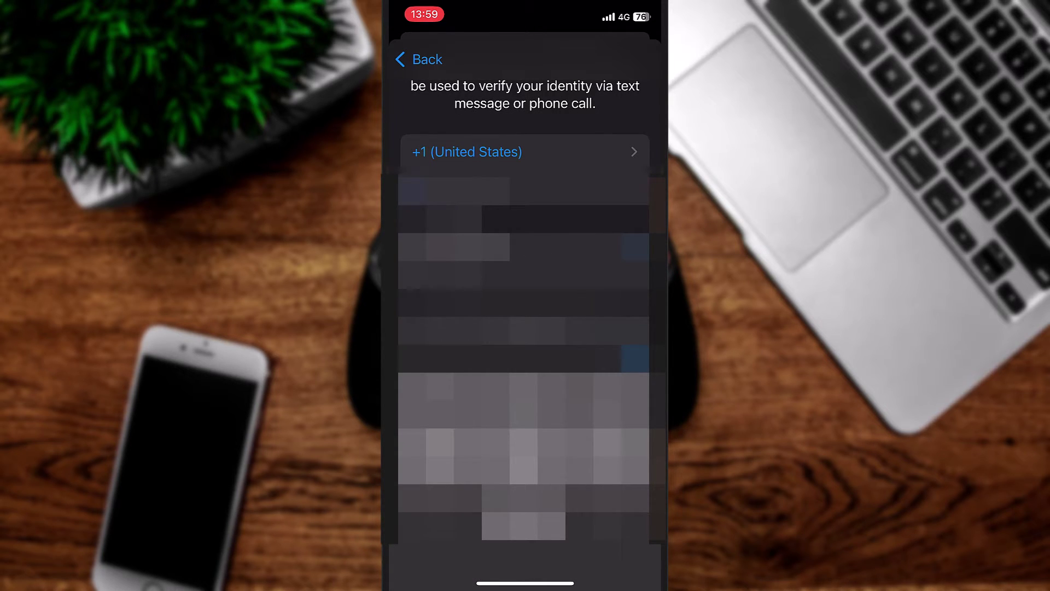
pyautogui.write('4')
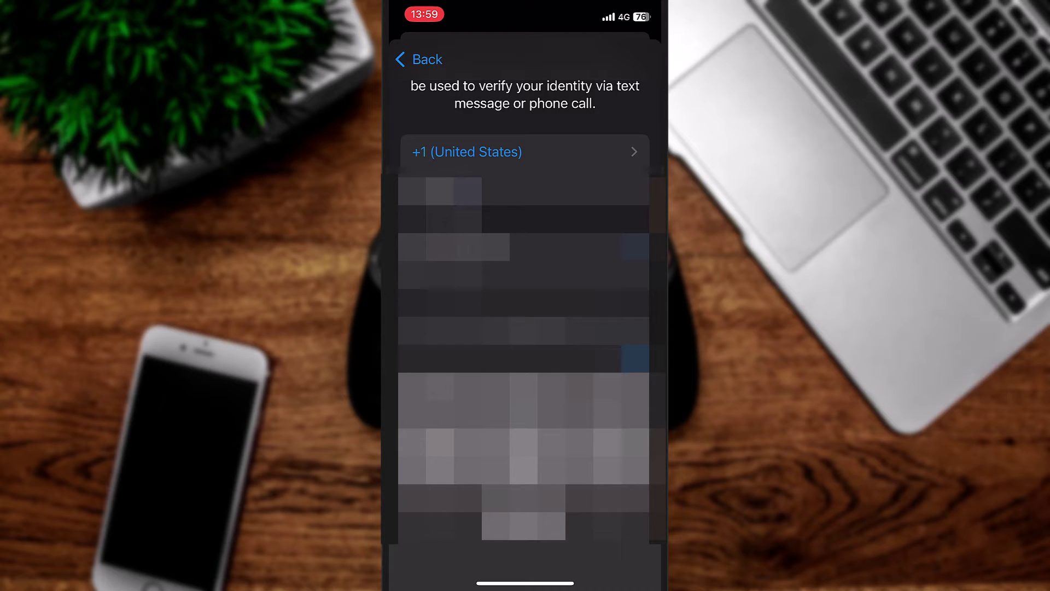
pyautogui.write('5')
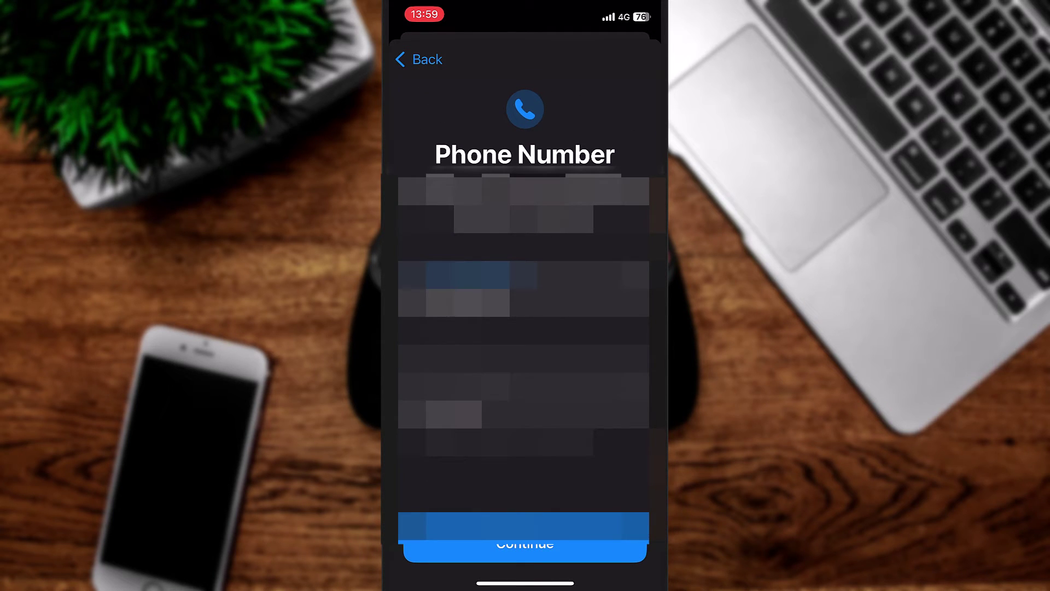
pyautogui.click(526, 549)
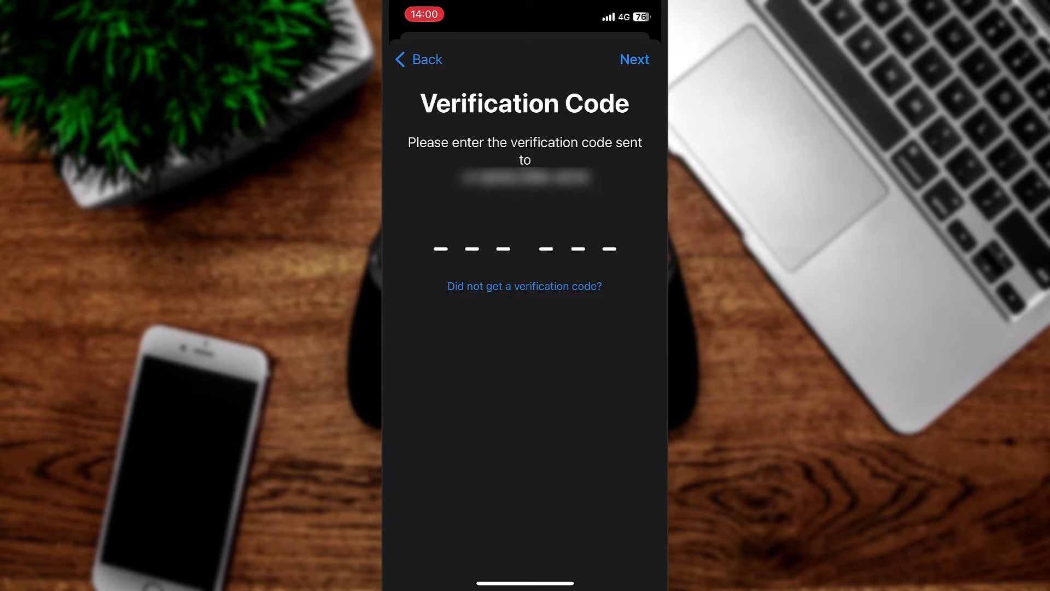
# Choose Verify later for the missing code, continue without a verified number, and scroll the terms
pyautogui.click(525, 286)
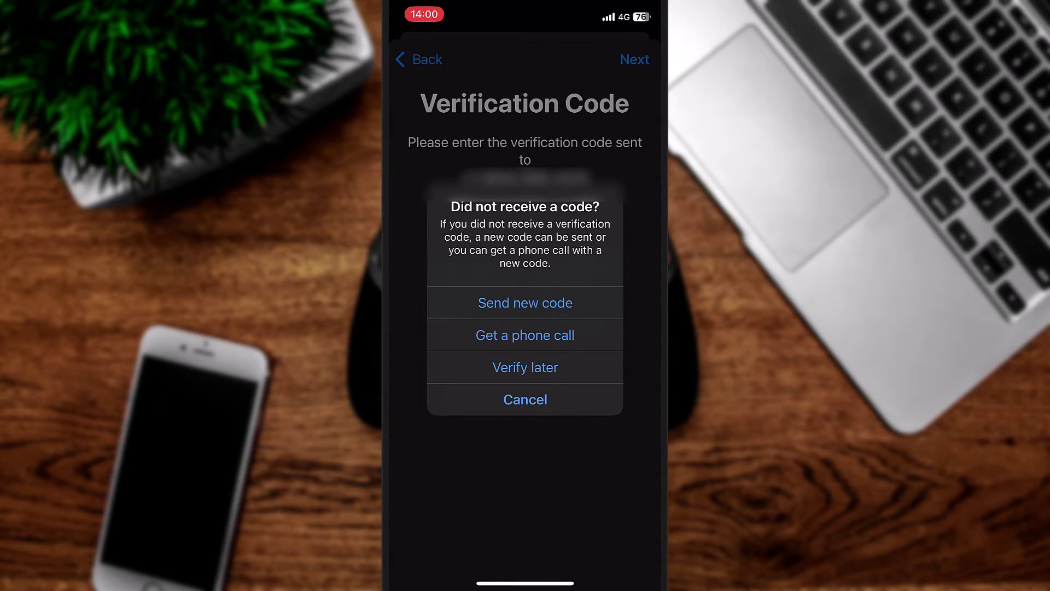
pyautogui.click(525, 367)
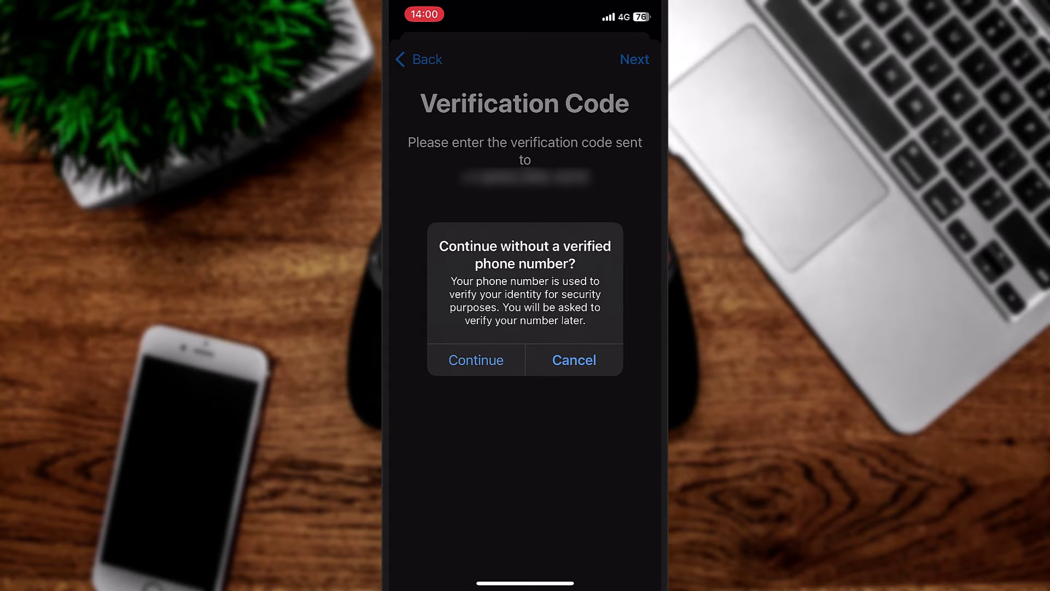
pyautogui.click(476, 360)
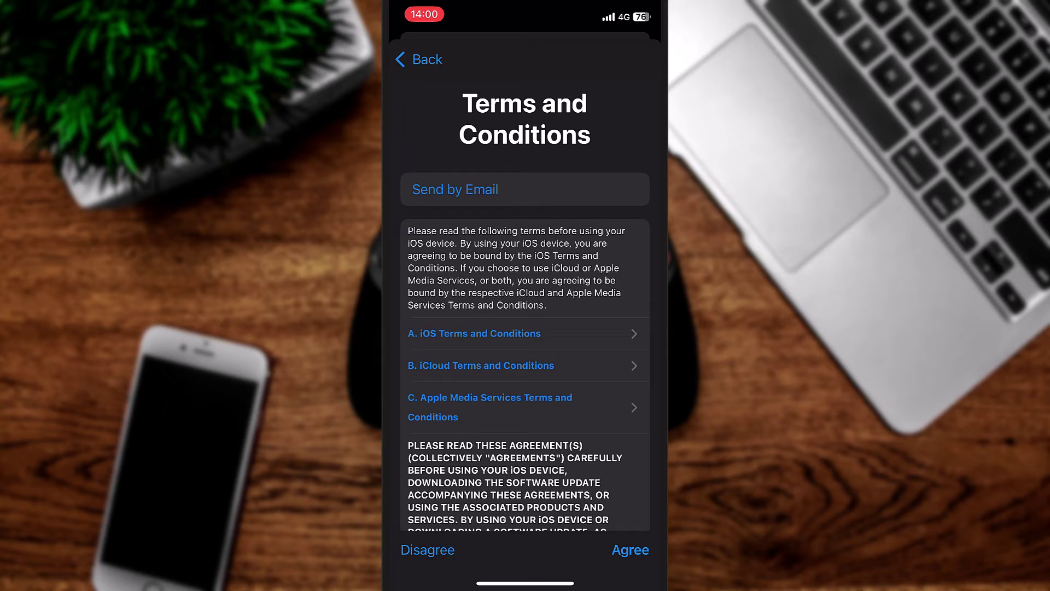
pyautogui.scroll(-3, 525, 328)
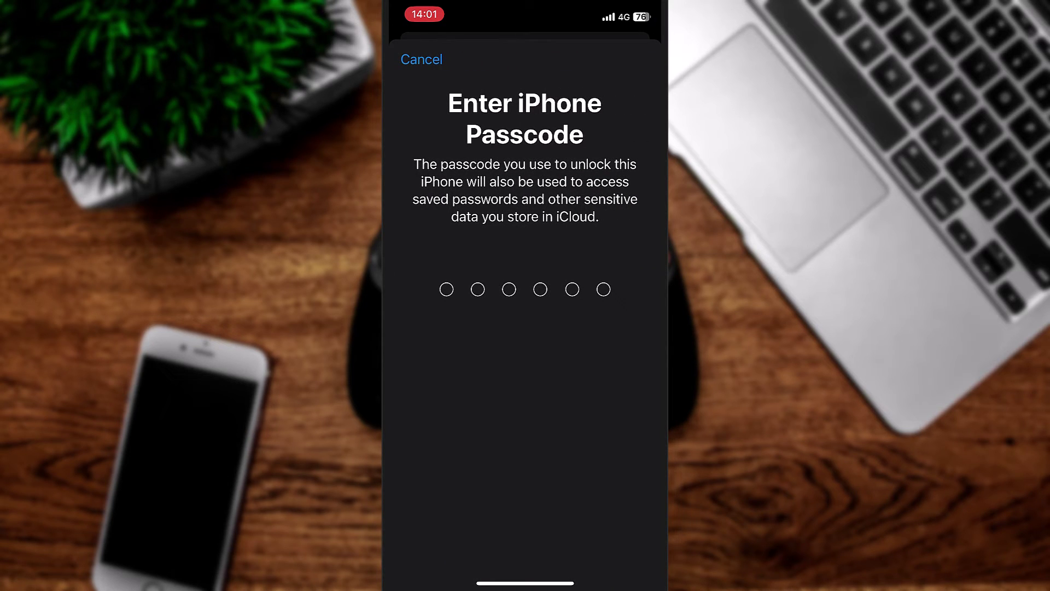
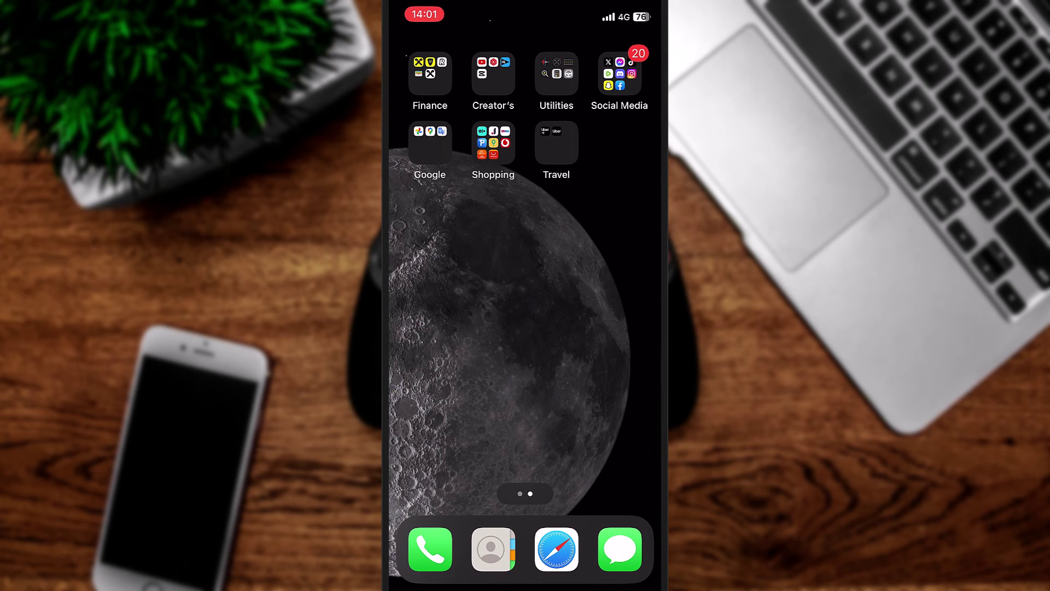
pyautogui.moveTo(629, 17); pyautogui.dragTo(630, 273)
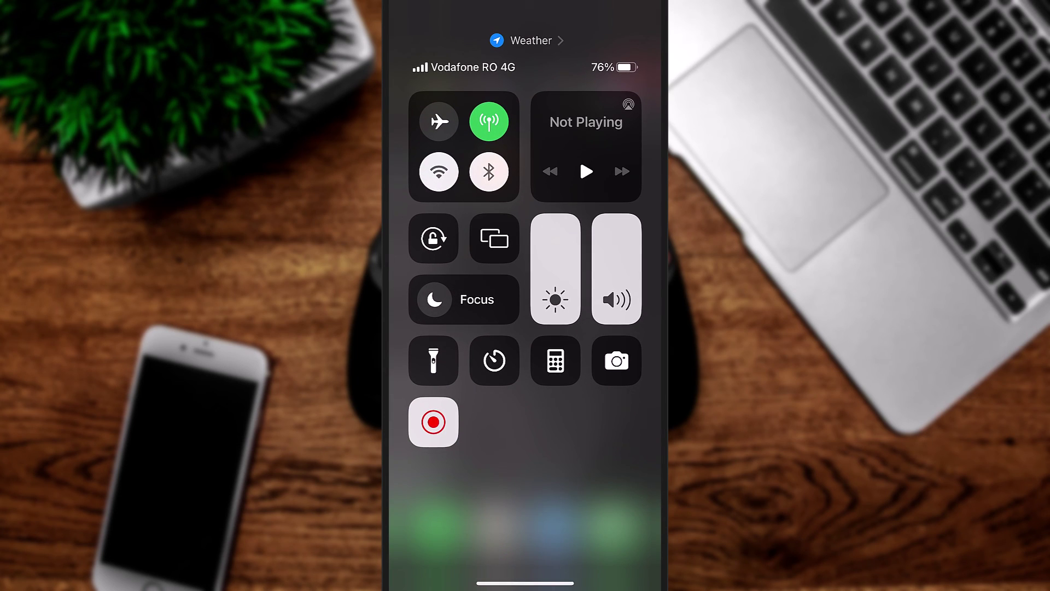